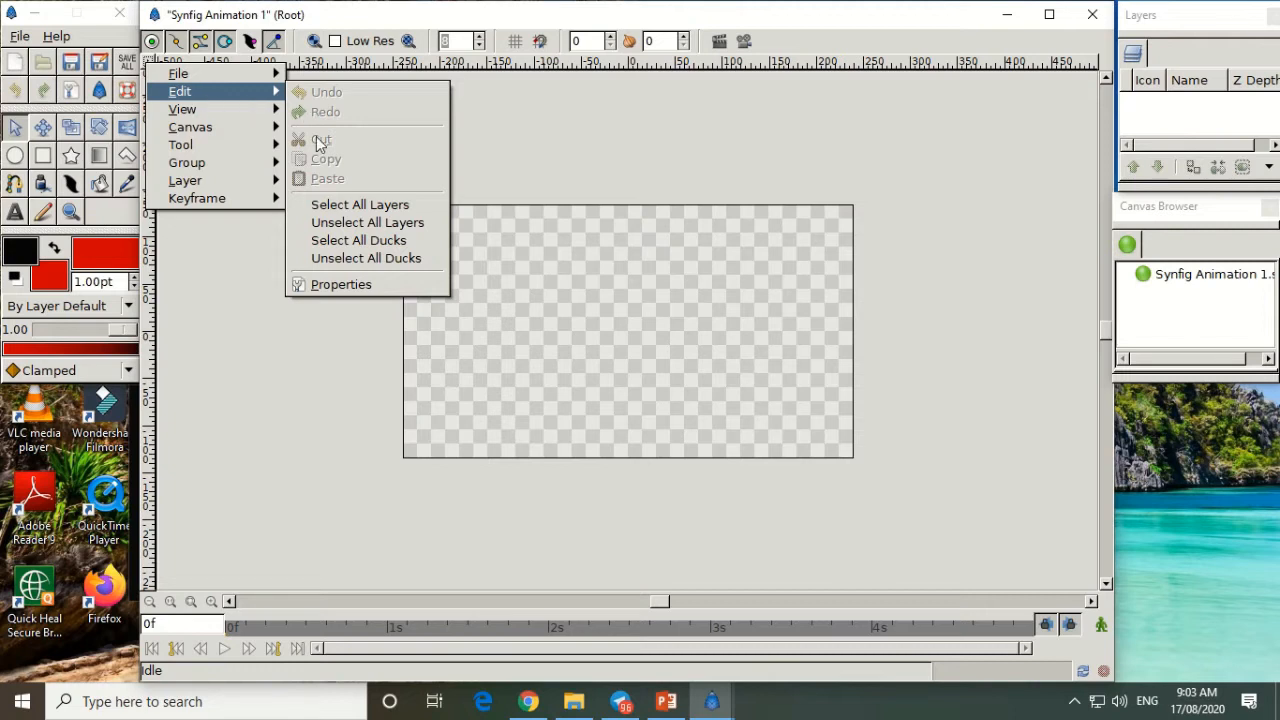
- Open the canvas properties and set the canvas name to "My first animation"
click(343, 285)
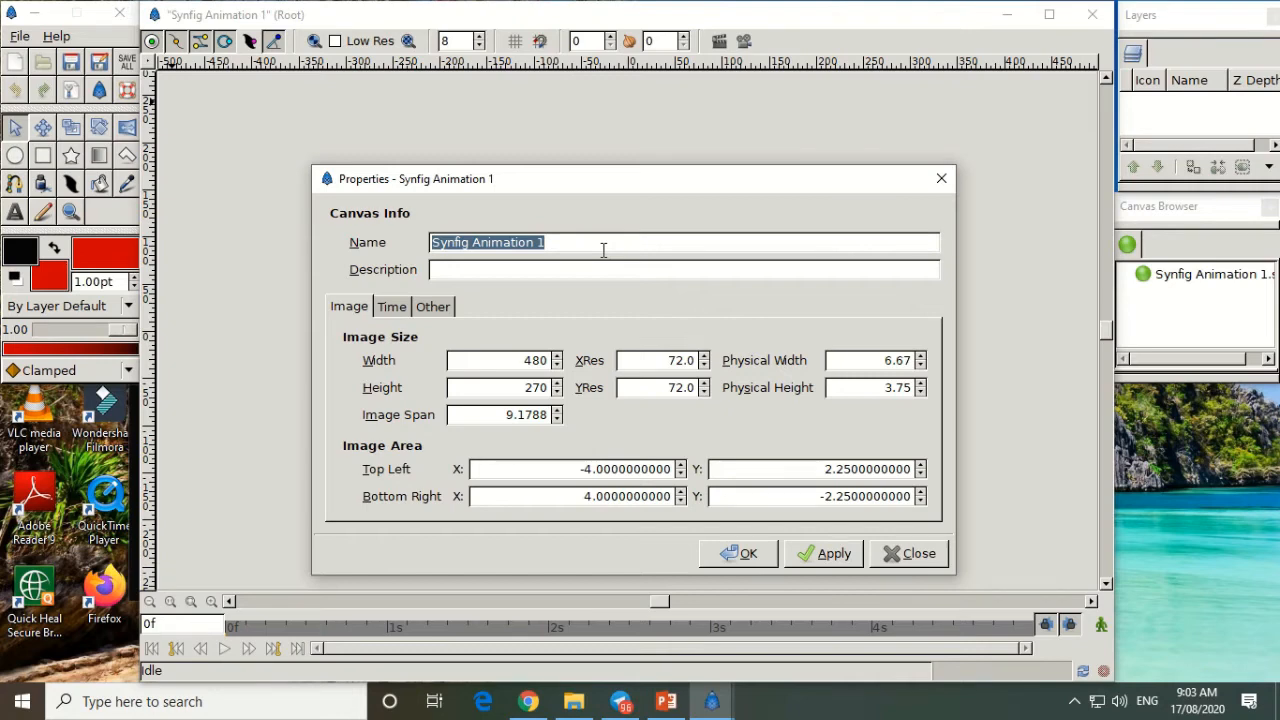
text(M)
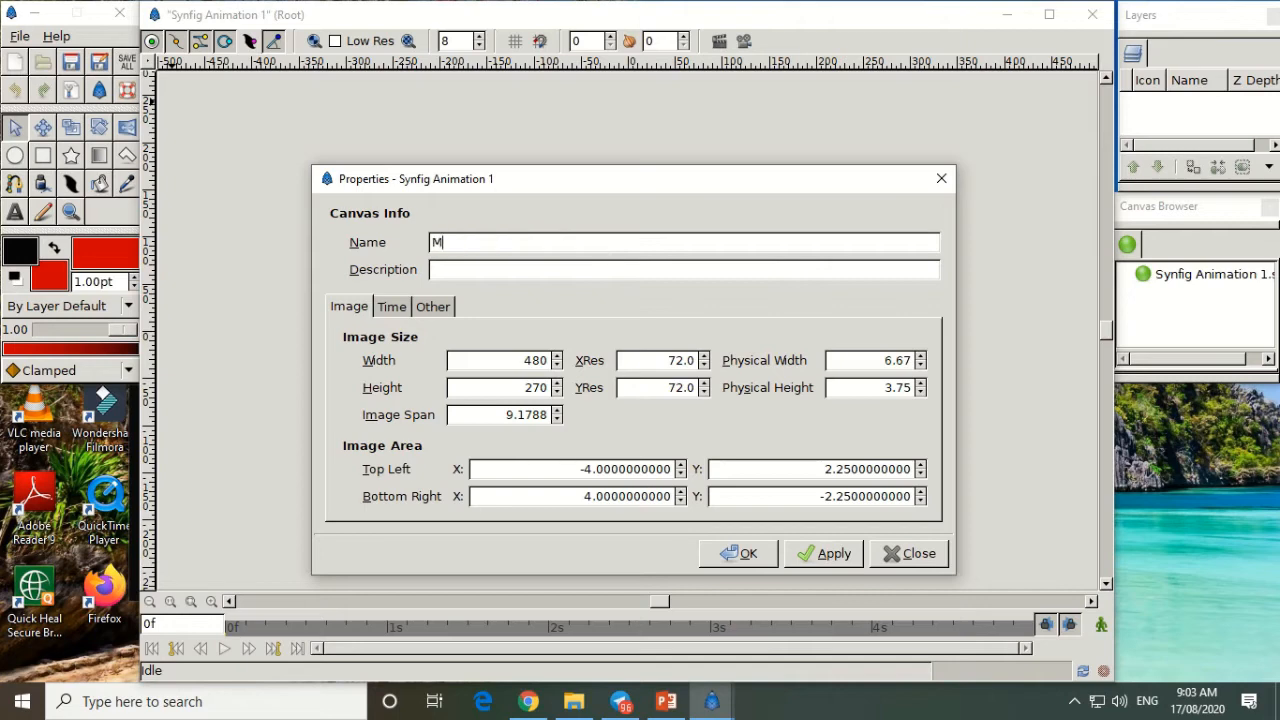
text(y )
text(first animatio)
text(n)
- Enter "moving circle" as the canvas description
text(circl)
text(e move)
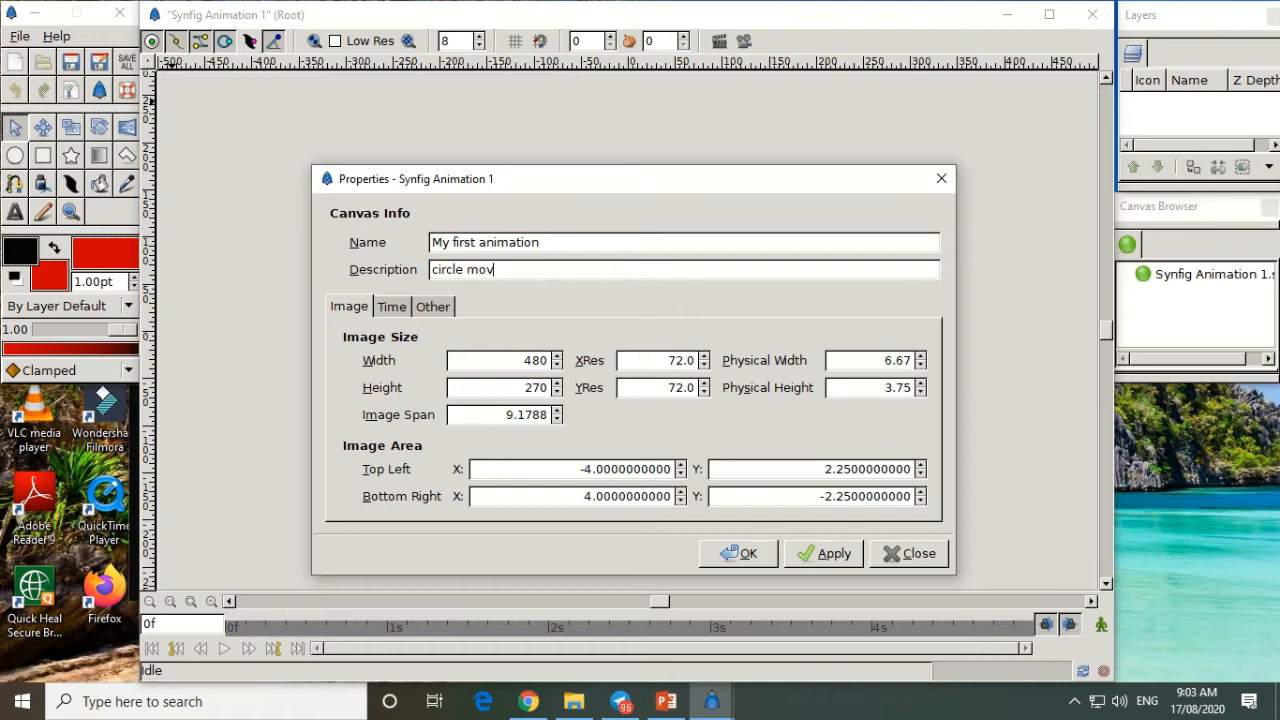
key(BackSpace)
text(ing)
key(BackSpace)
key(BackSpace)
key(BackSpace)
key(BackSpace)
key(BackSpace)
key(BackSpace)
key(BackSpace)
key(BackSpace)
key(BackSpace)
key(BackSpace)
key(BackSpace)
key(BackSpace)
key(BackSpace)
text(moving circle)
- Set the animation's end time to 2s and accept the canvas properties
click(393, 310)
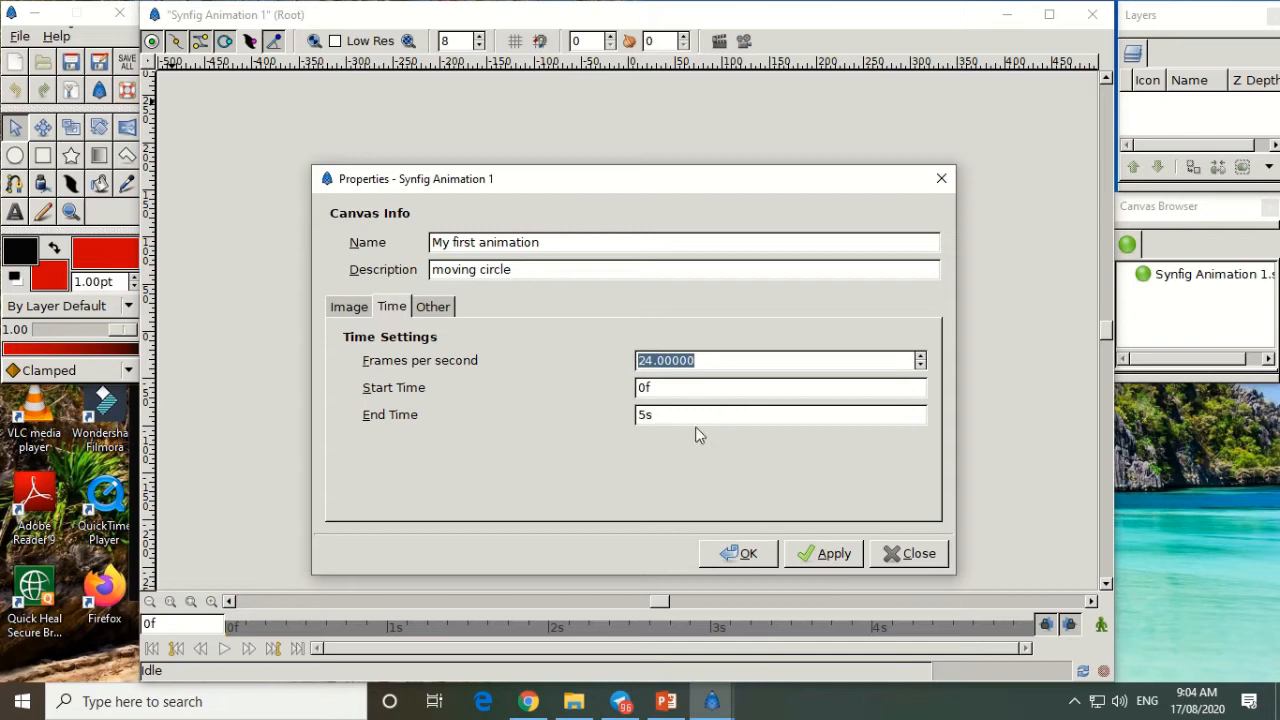
click(647, 417)
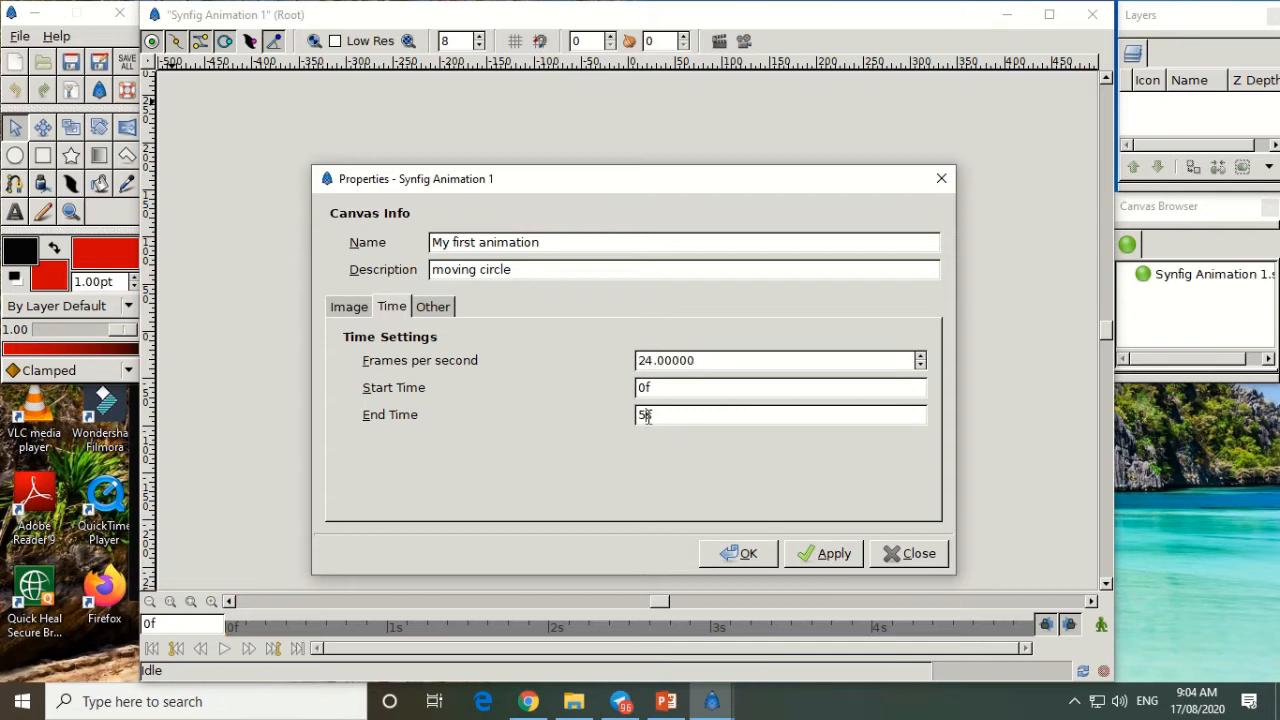
key(BackSpace)
text(2)
click(729, 554)
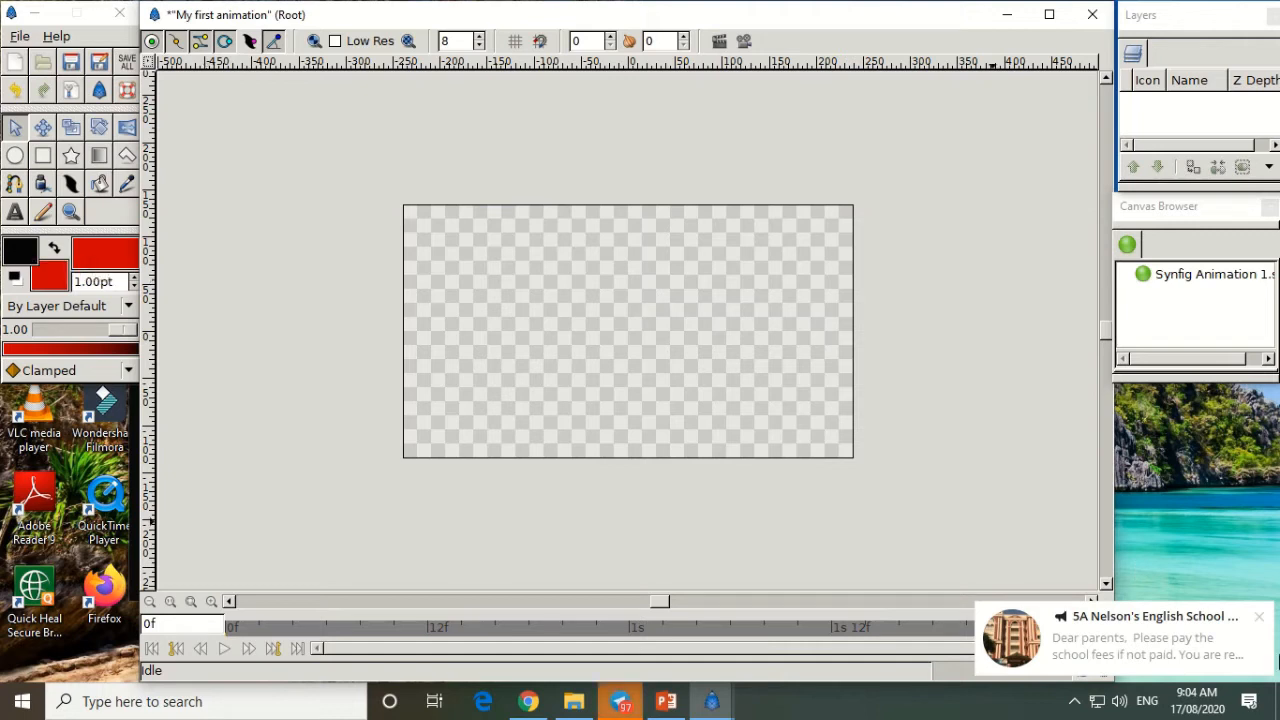
click(1259, 617)
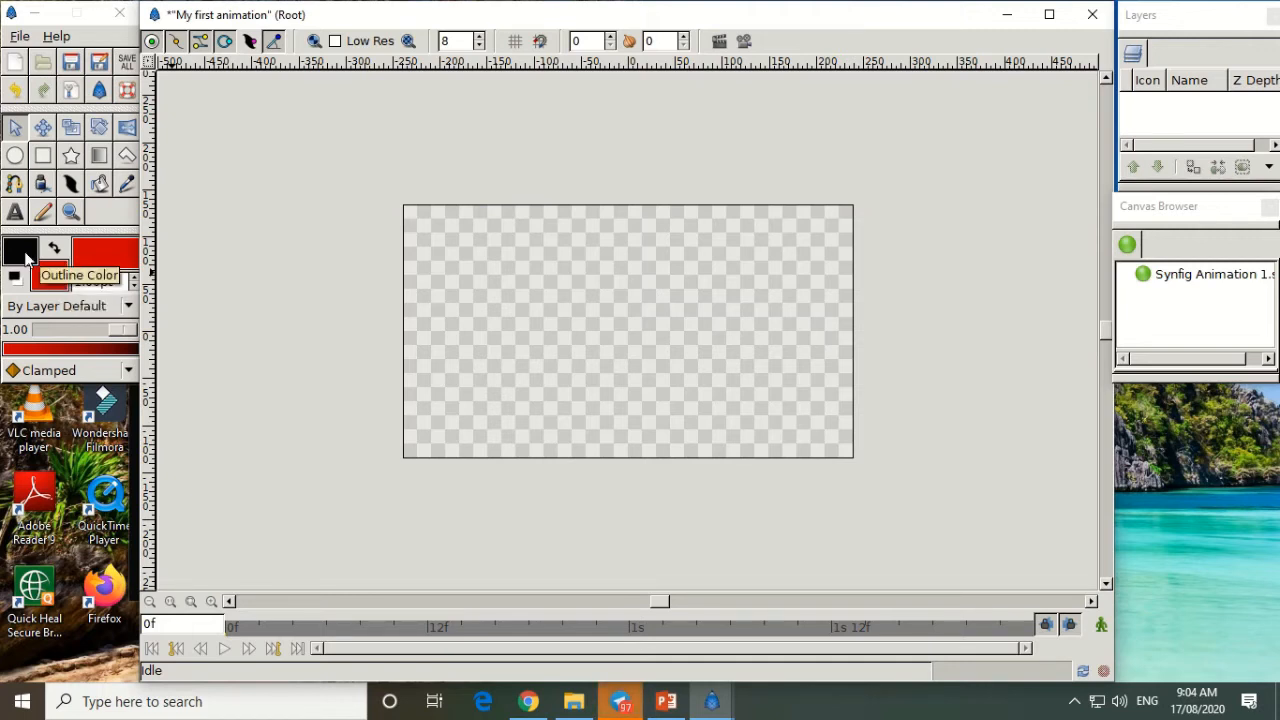
- Draw a red circle at the canvas's left edge with the Circle tool and move it fully inside the canvas
click(14, 157)
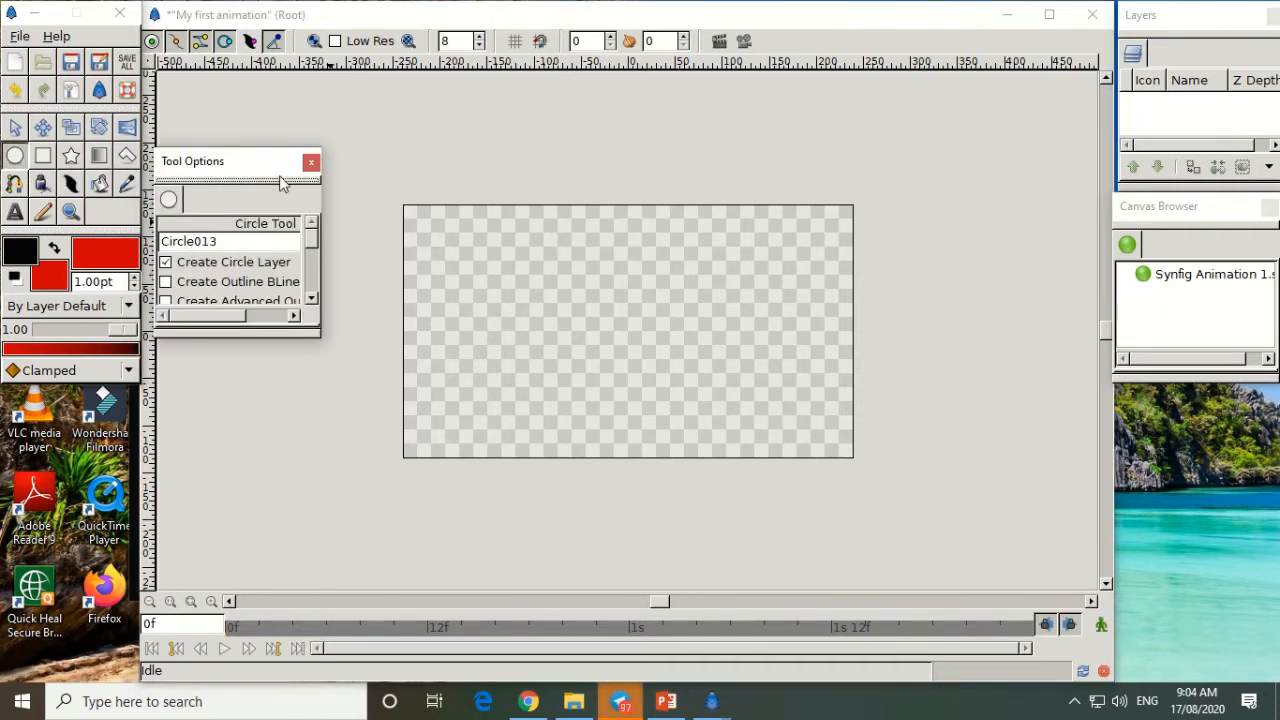
drag(265, 336, 267, 575)
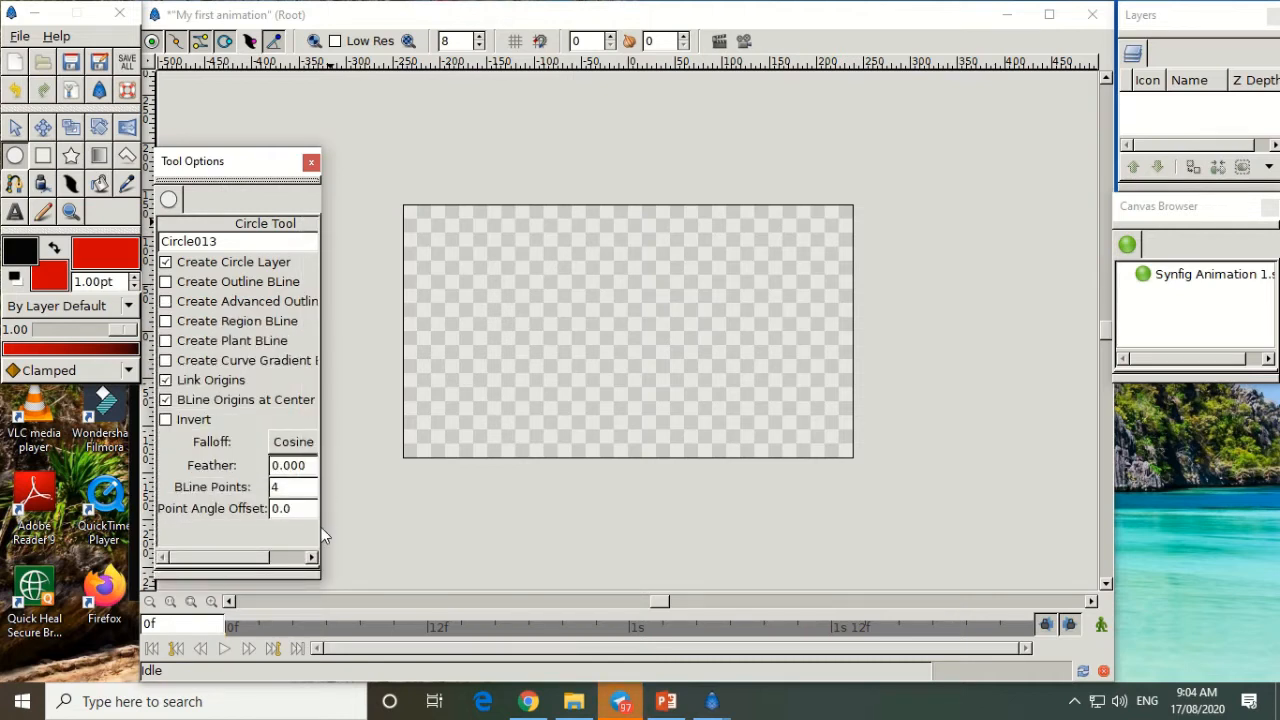
drag(321, 399, 372, 399)
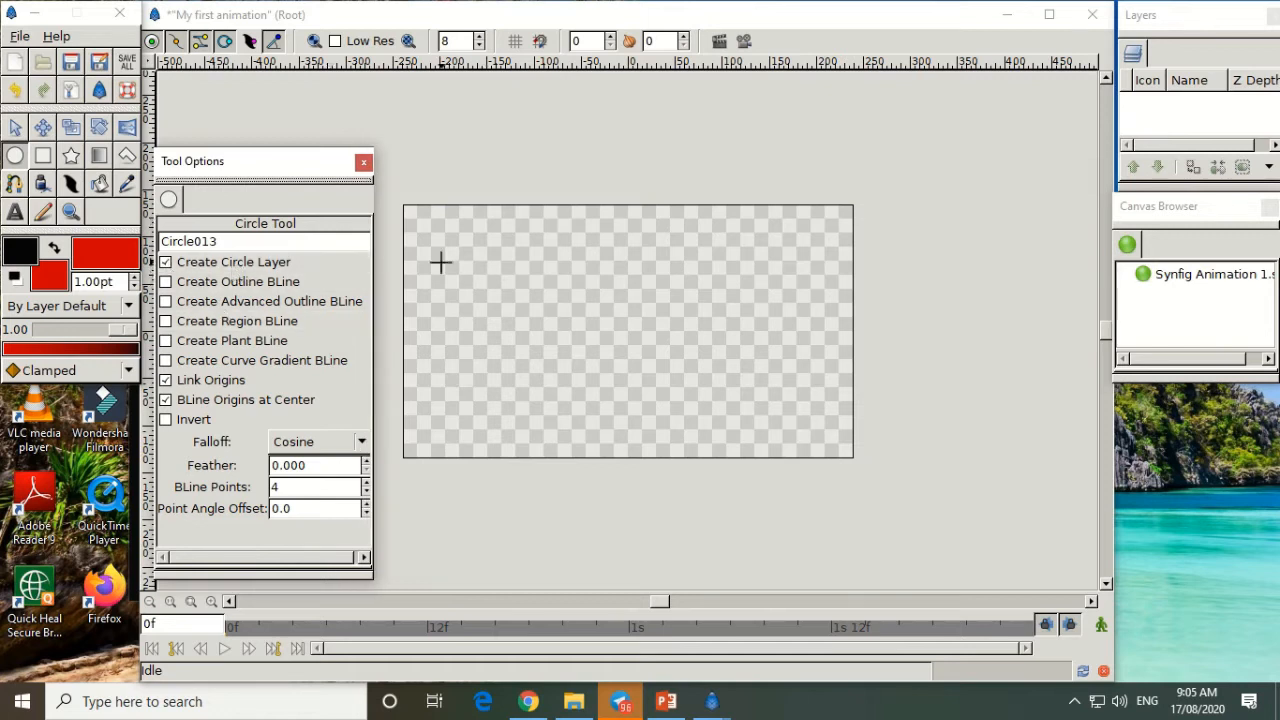
drag(417, 291, 468, 339)
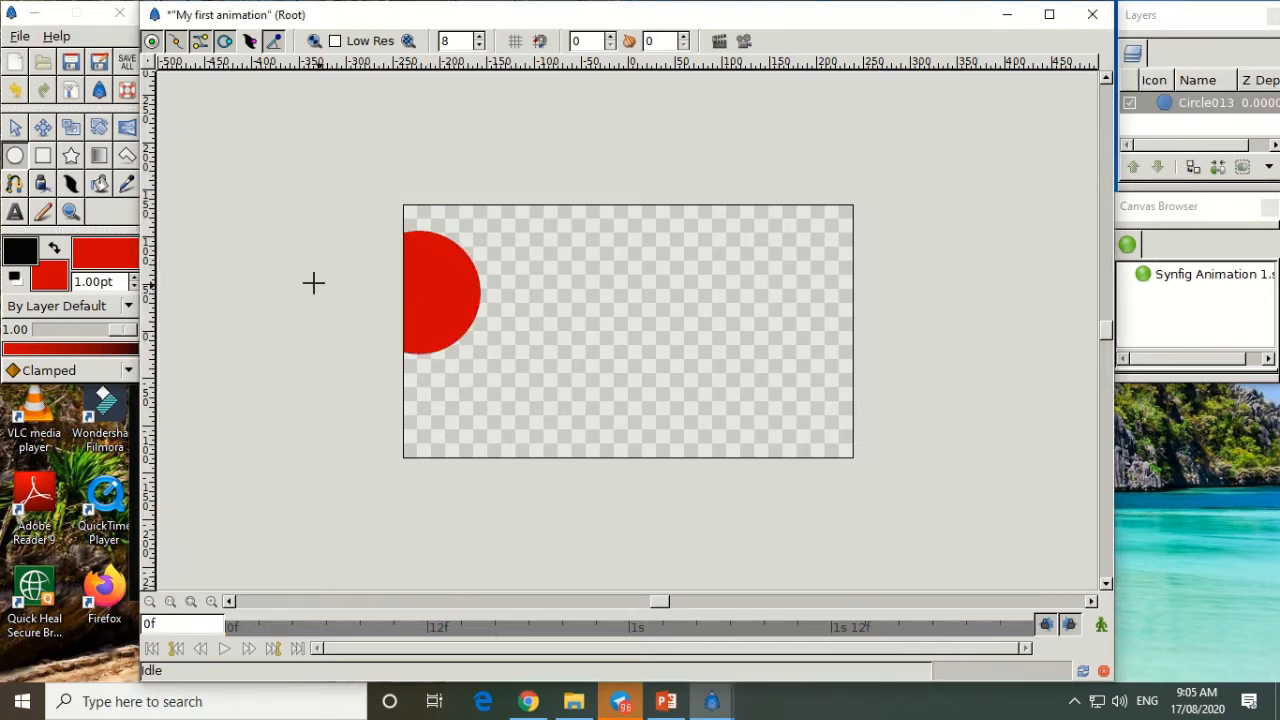
click(15, 127)
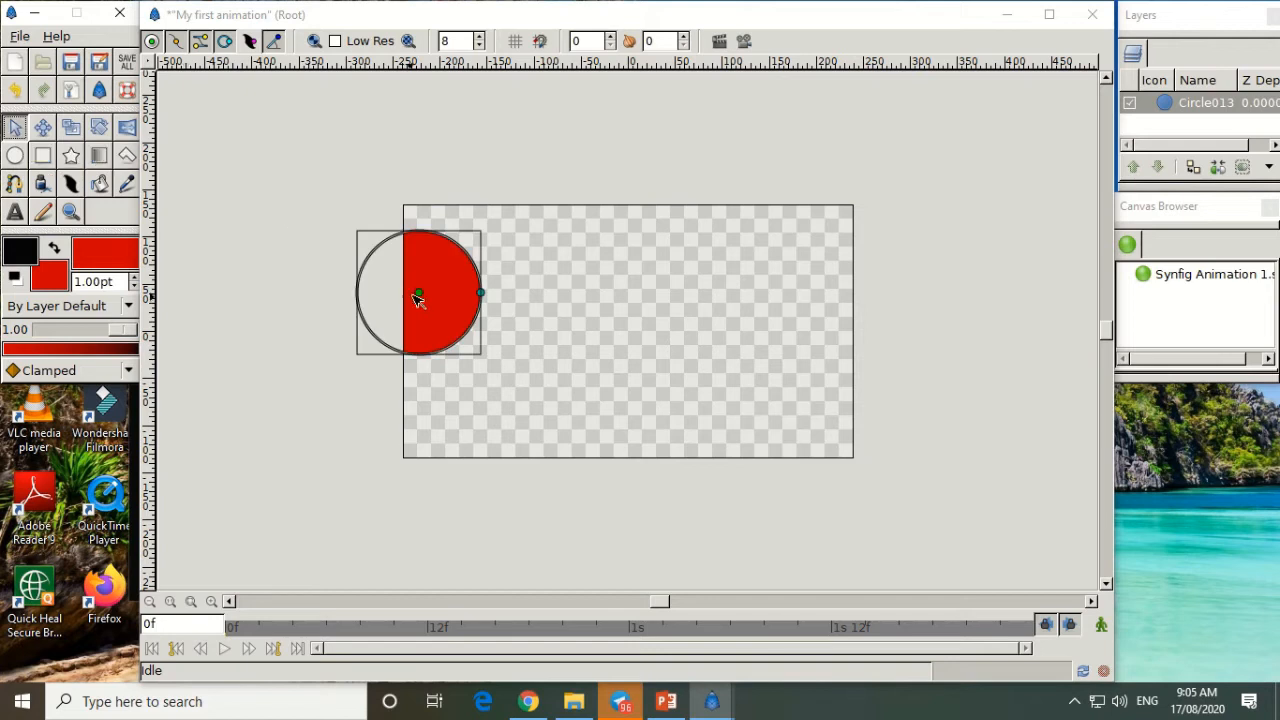
drag(418, 298, 466, 326)
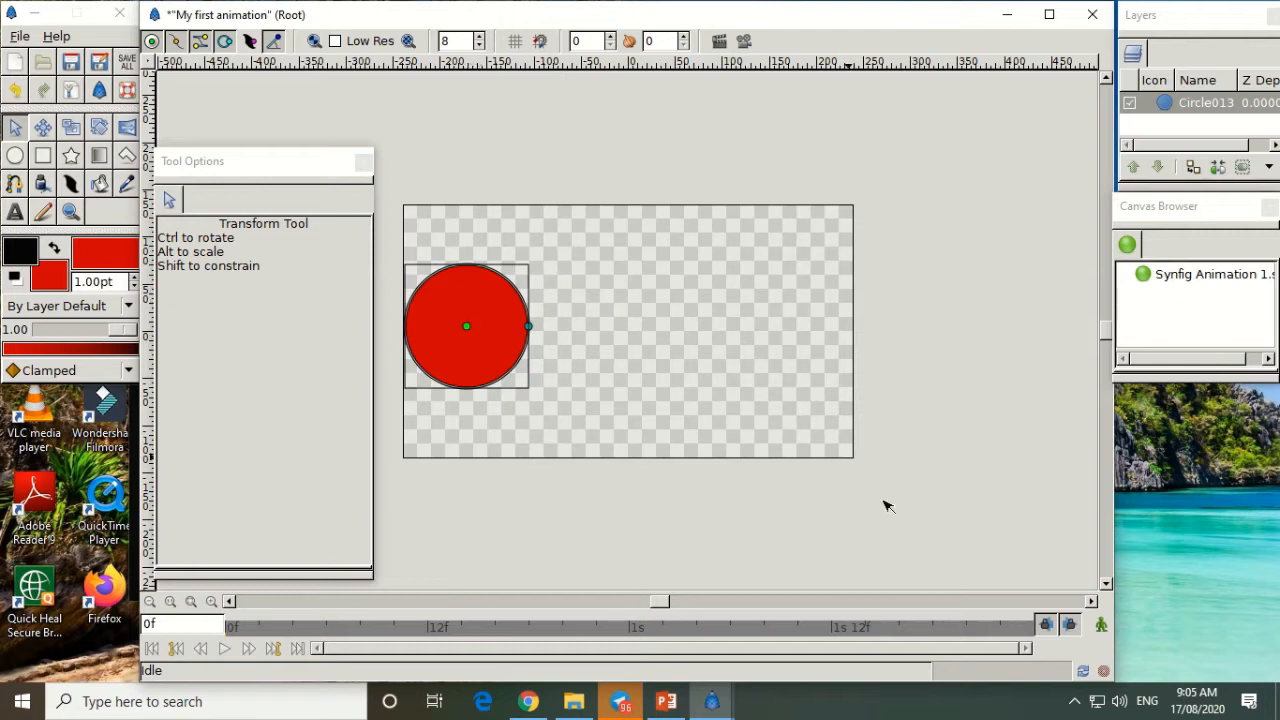
- Using animate editing mode, animate the circle from the canvas's left side at 0f to its right side at 2s
click(1102, 627)
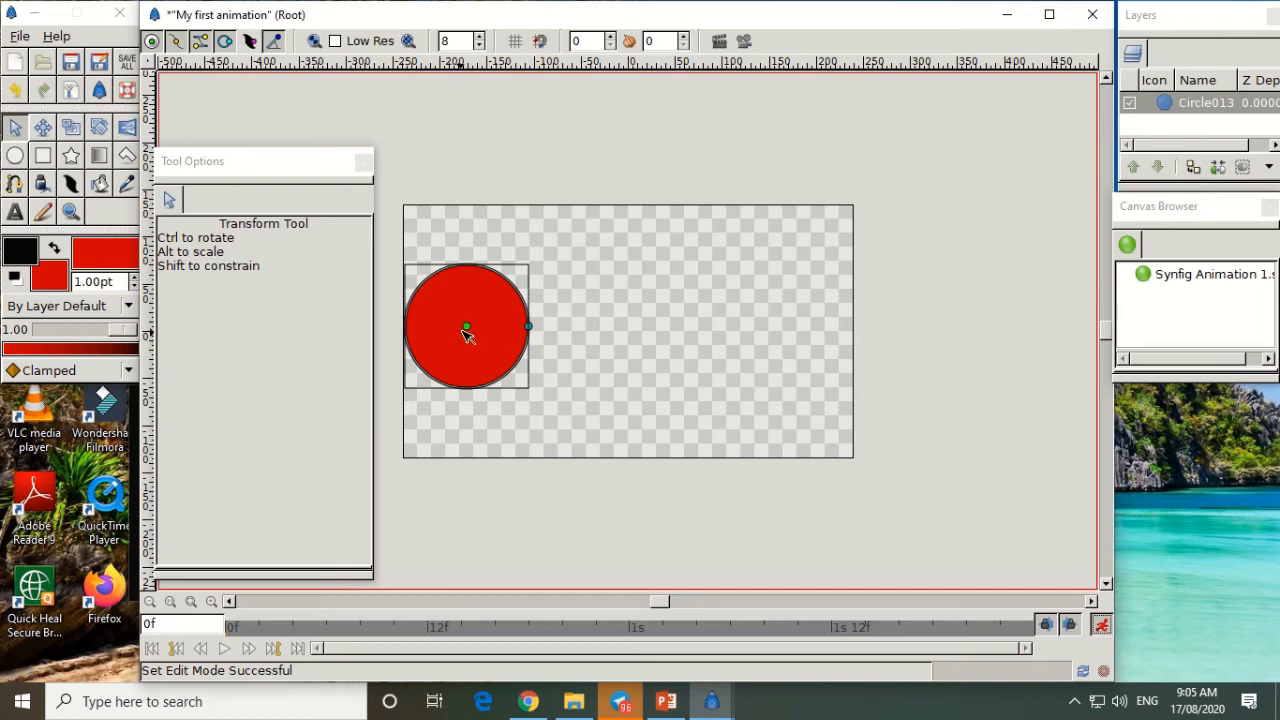
drag(467, 330, 470, 338)
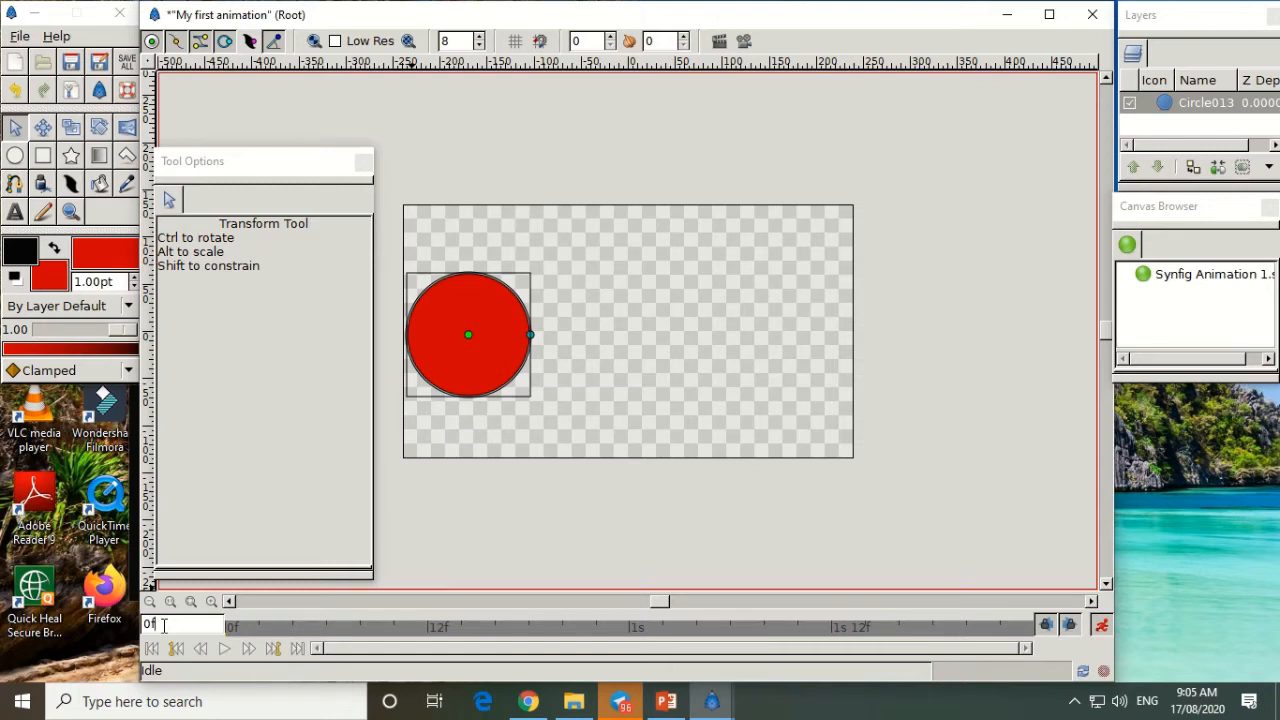
key(BackSpace)
key(BackSpace)
text(2)
text(a)
key(BackSpace)
text(s)
key(Return)
drag(470, 337, 788, 334)
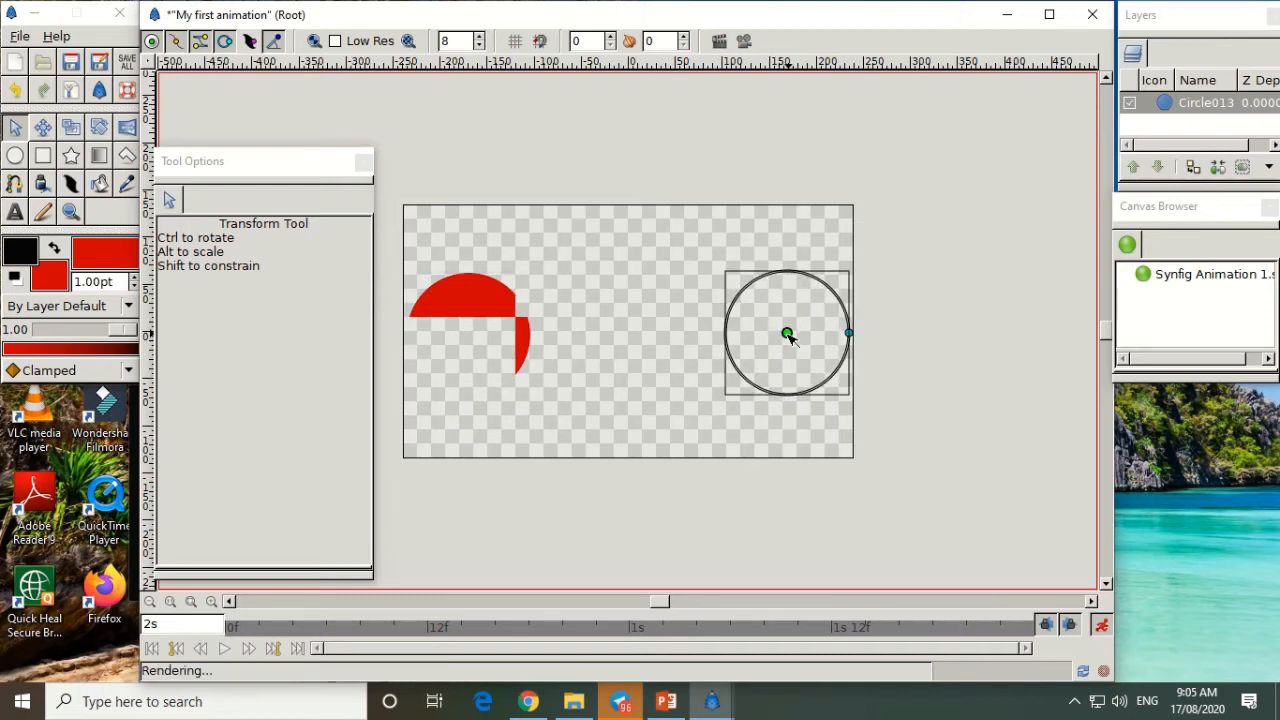
click(1101, 627)
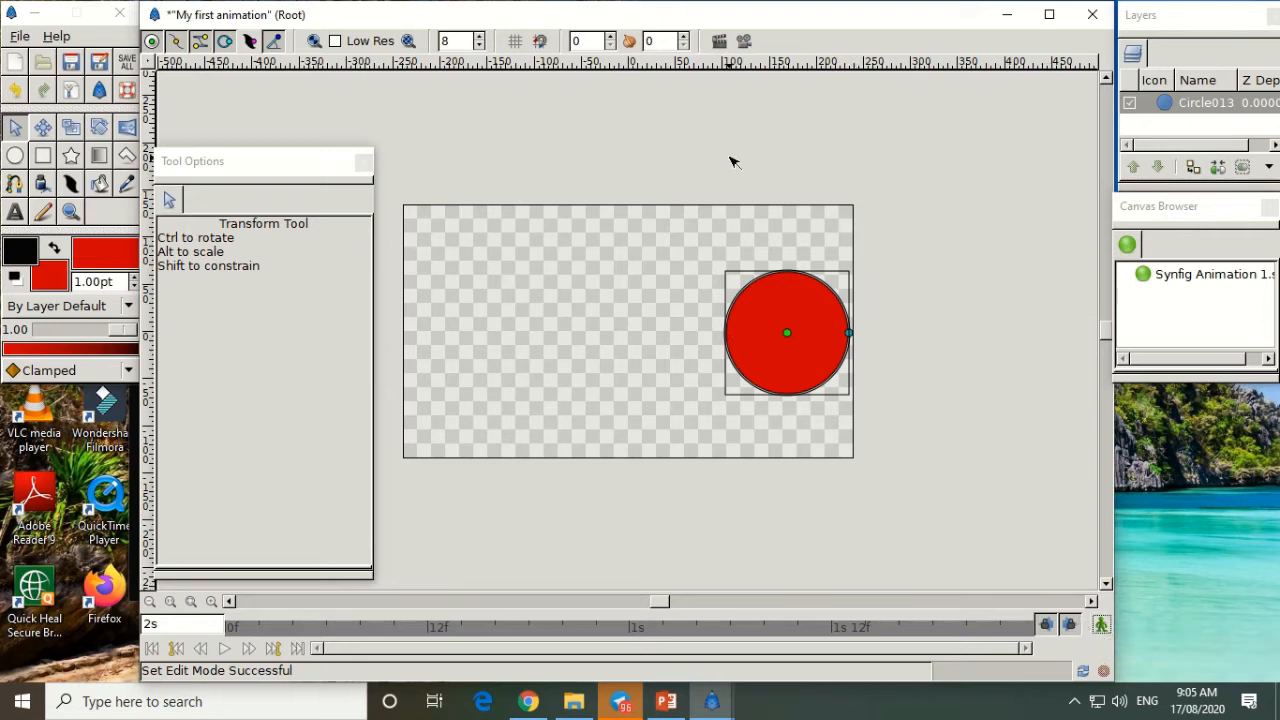
- Generate a preview of the animation with the default options and play it
click(743, 45)
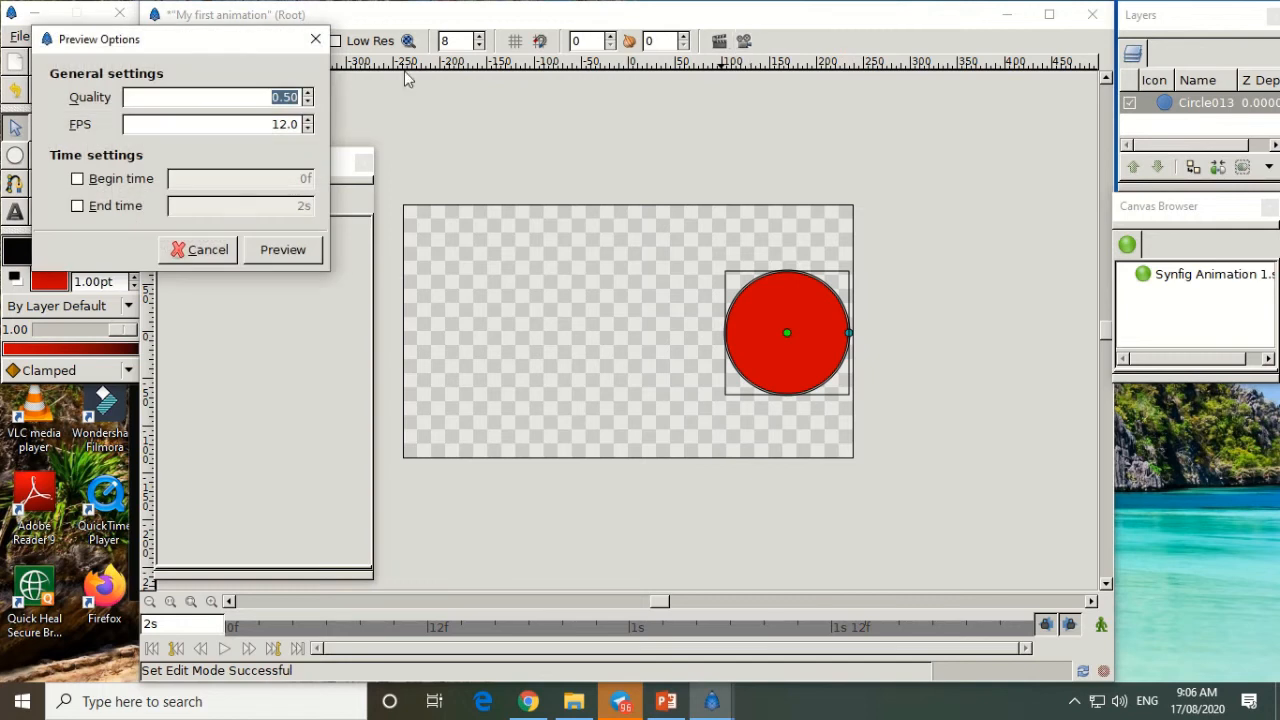
click(283, 252)
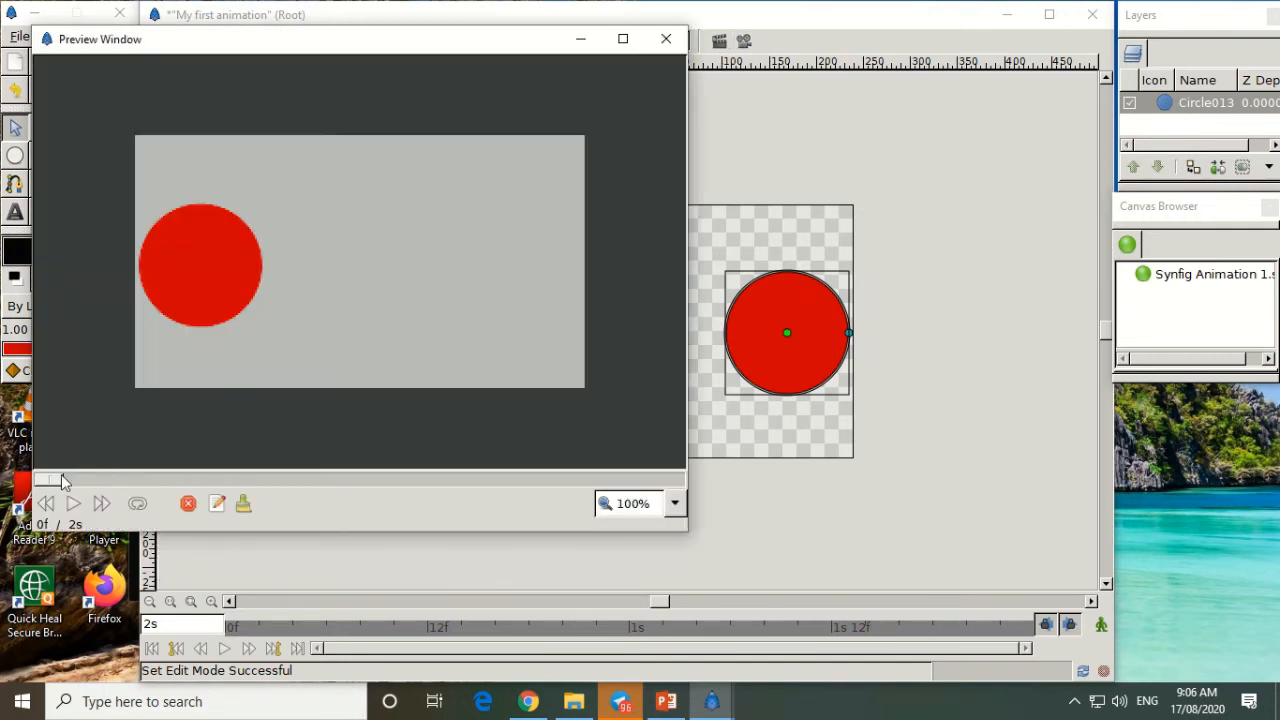
click(74, 504)
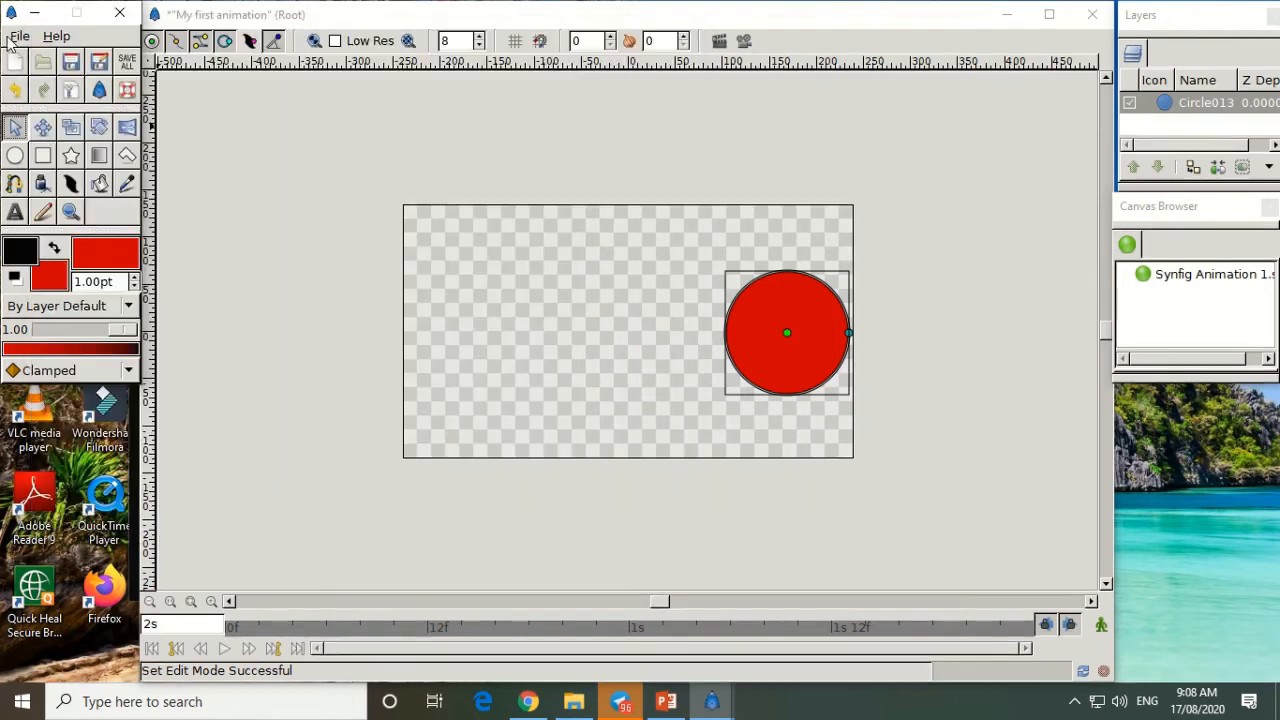
- Save the animation to the Desktop as "my first animation.sifz"
click(18, 36)
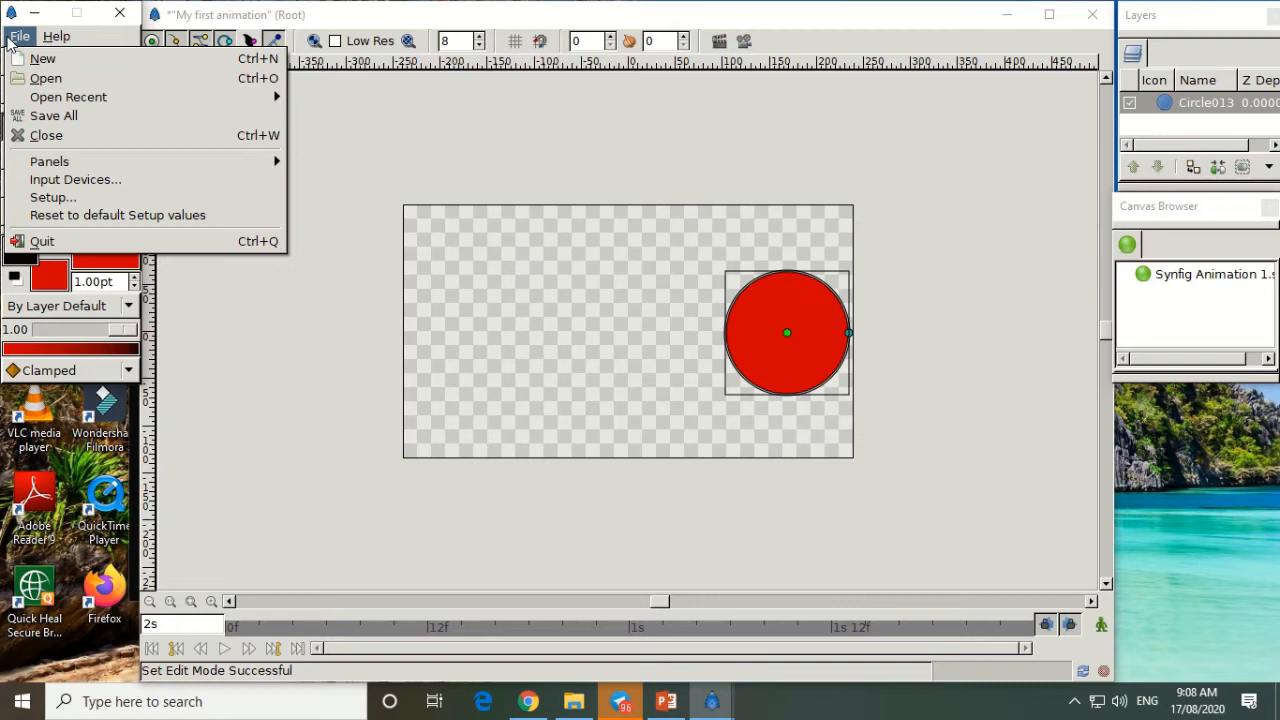
click(36, 118)
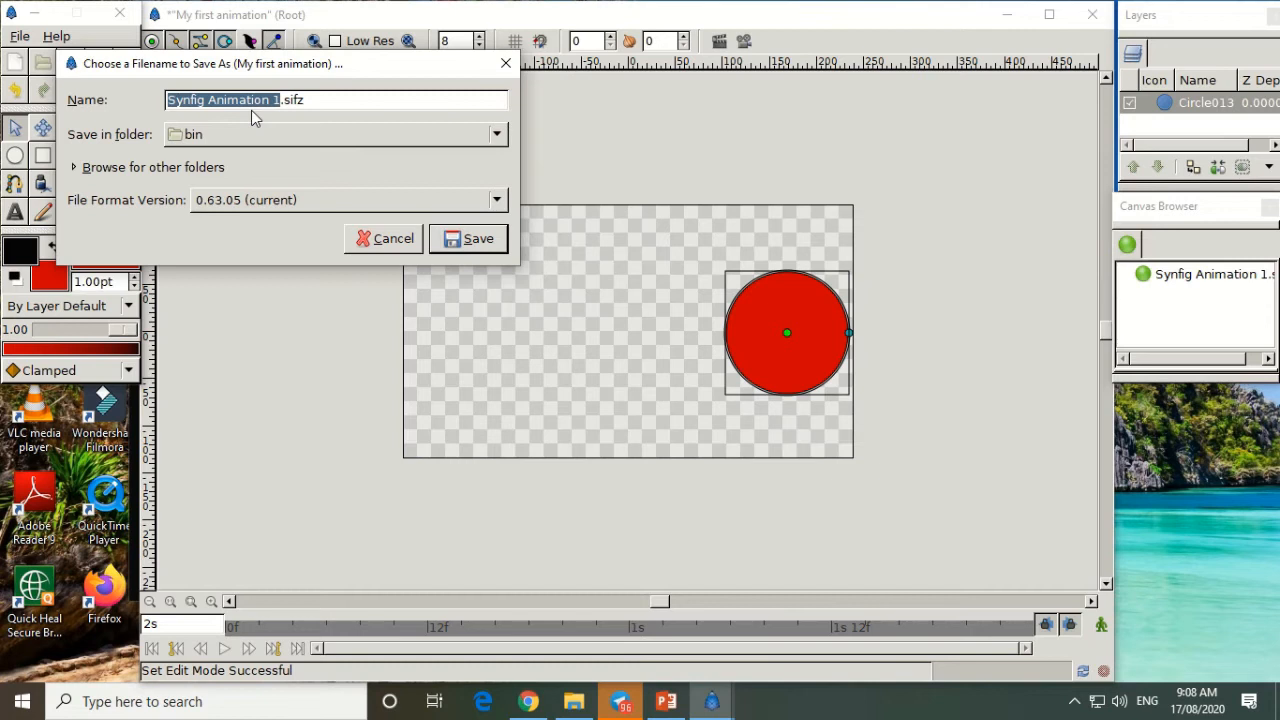
click(258, 137)
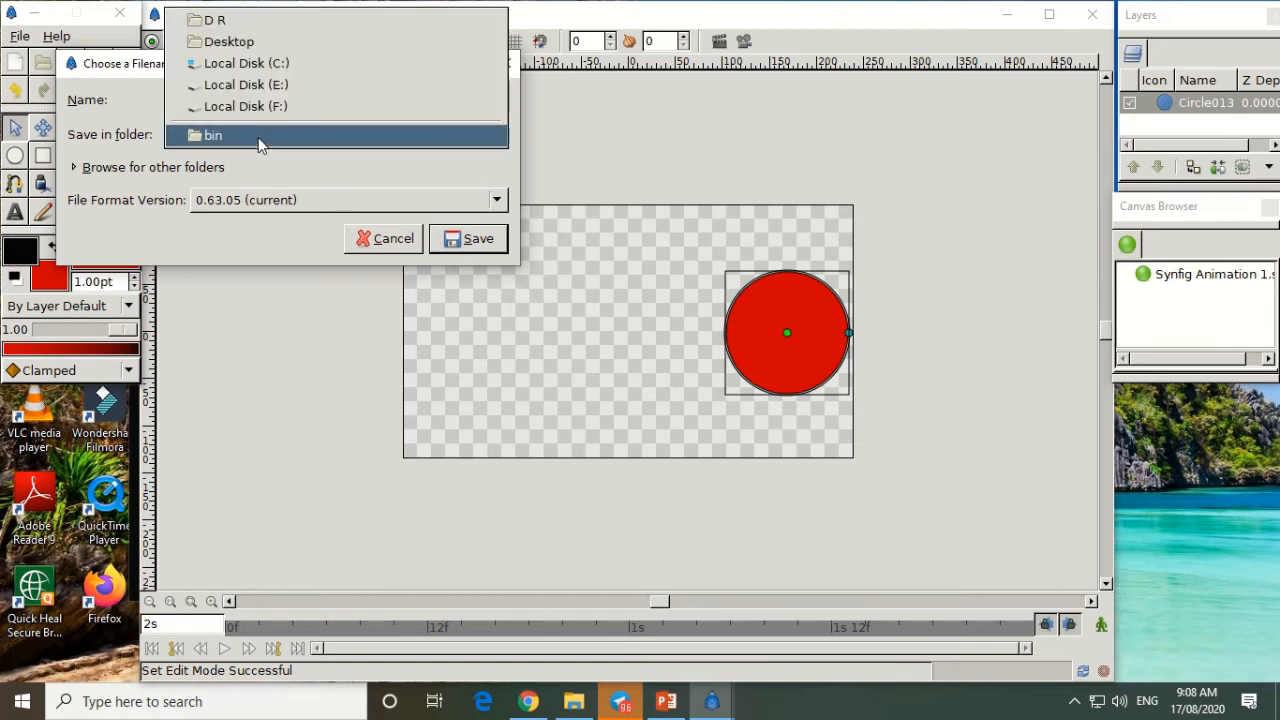
click(238, 47)
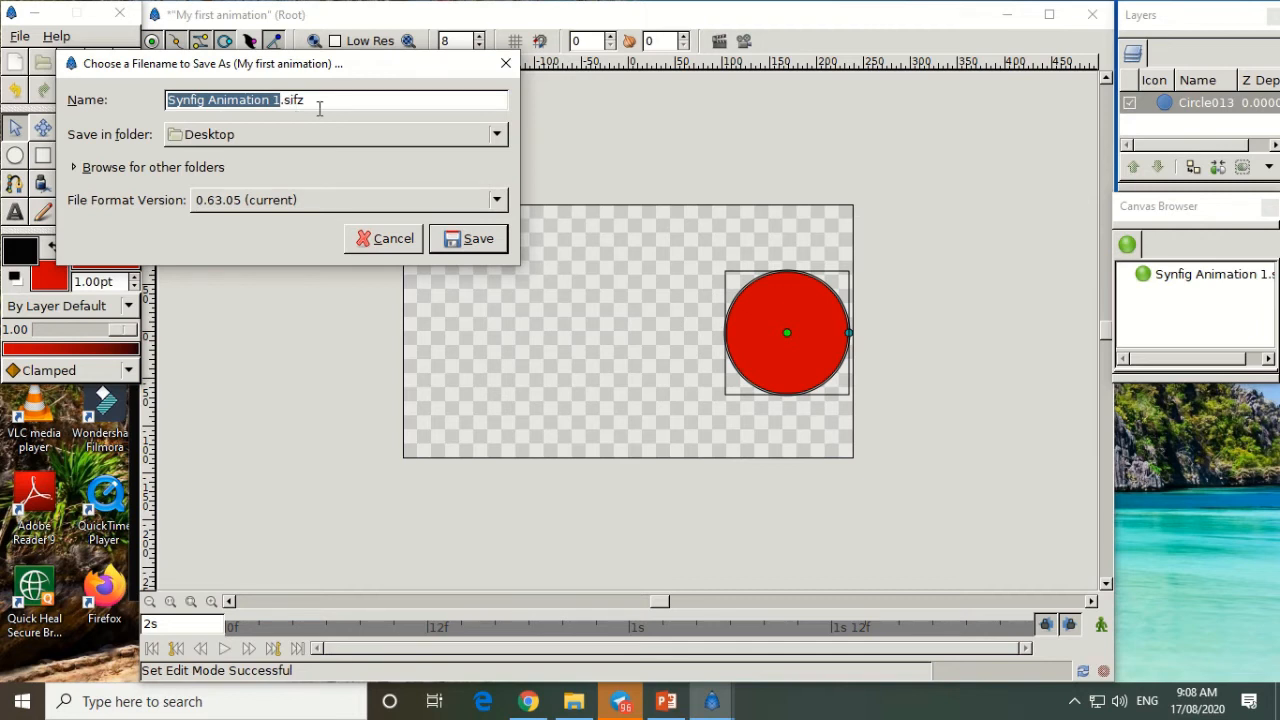
text(my)
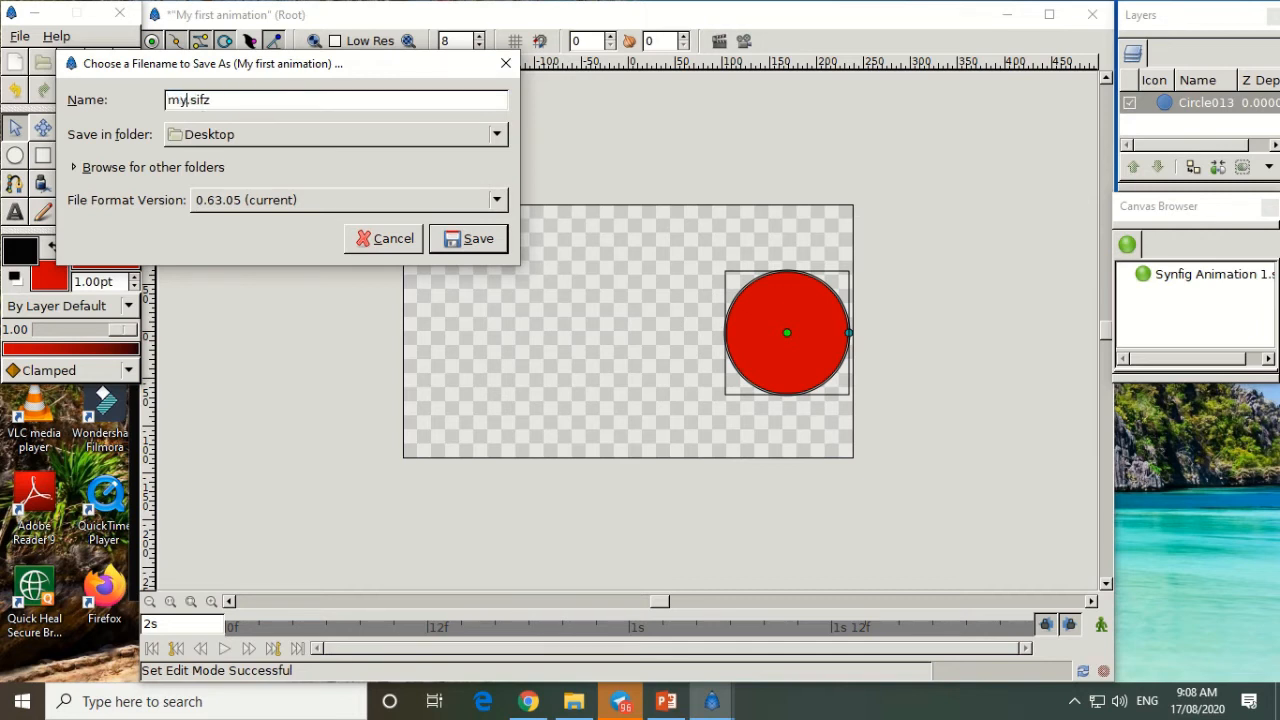
text( first animation)
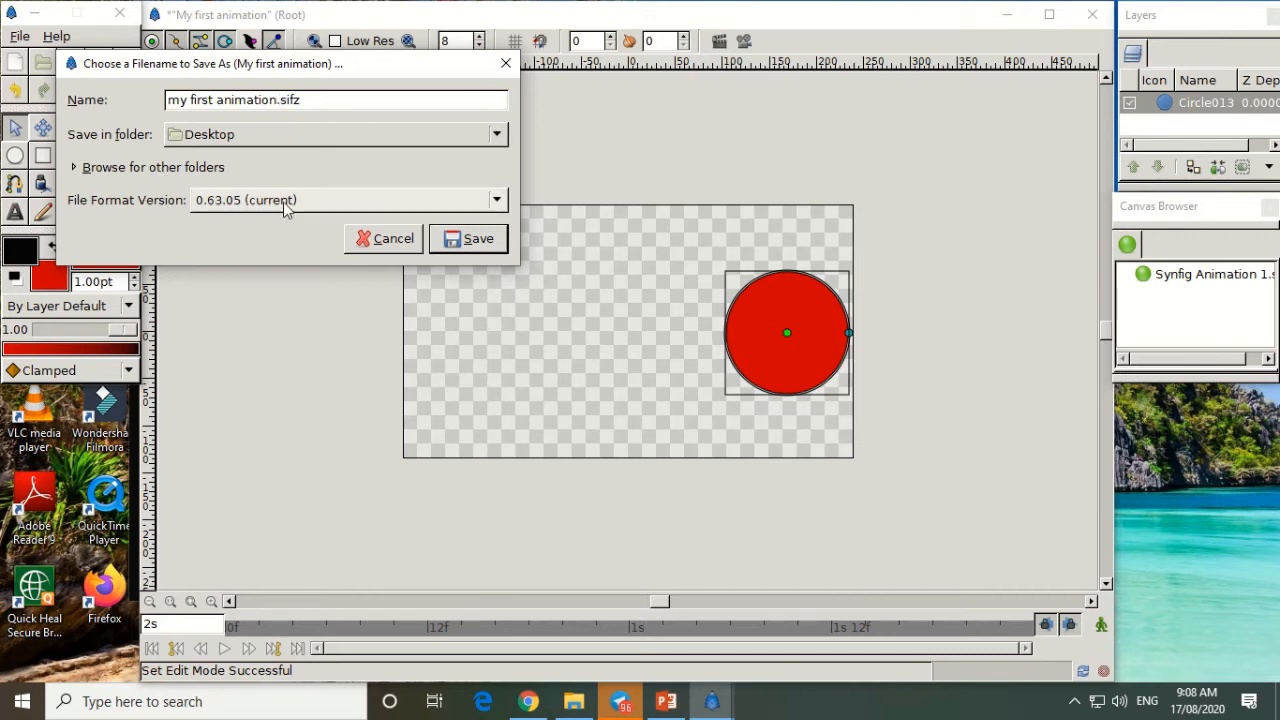
click(468, 238)
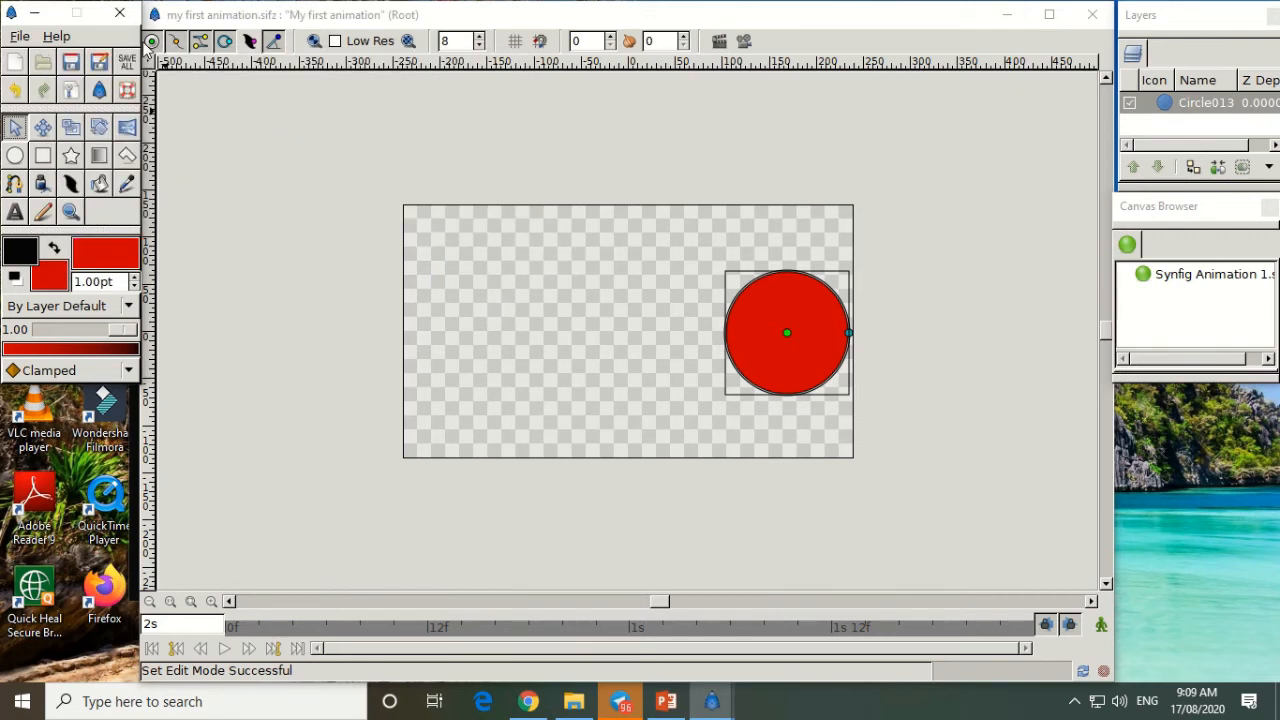
- Open the render settings for the canvas and choose gif as the render target
click(149, 62)
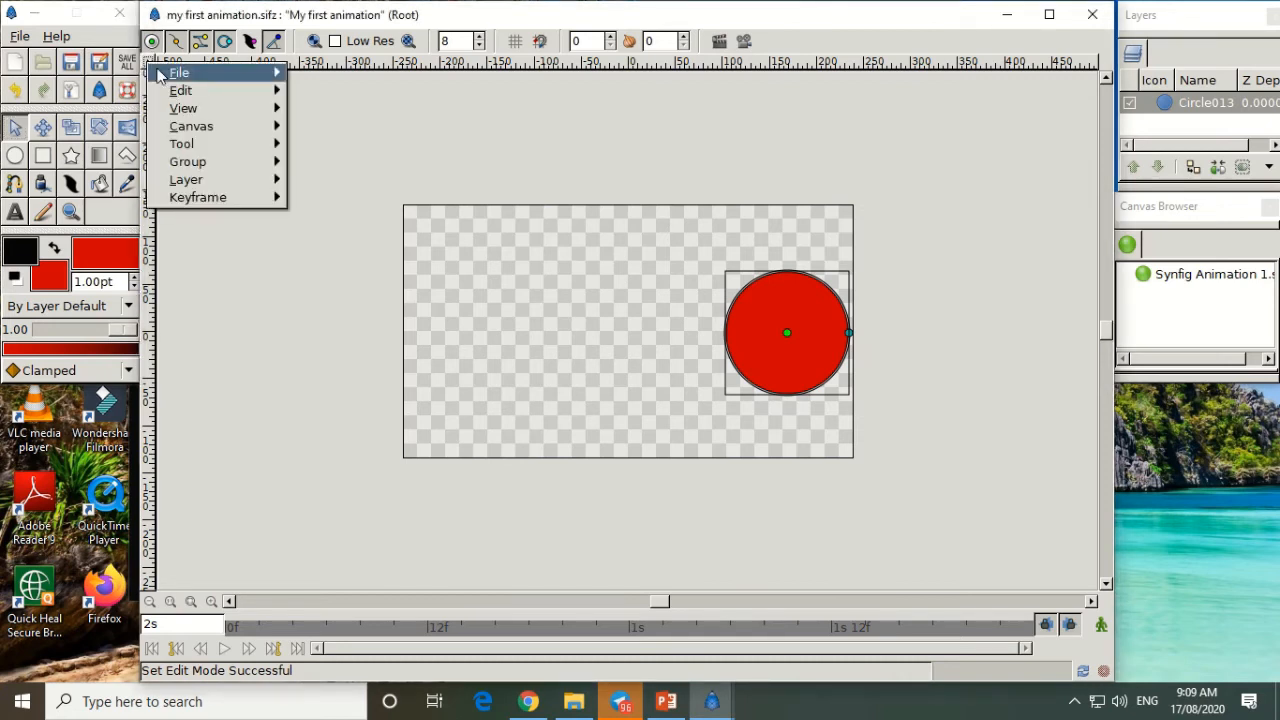
mouse_move(161, 76)
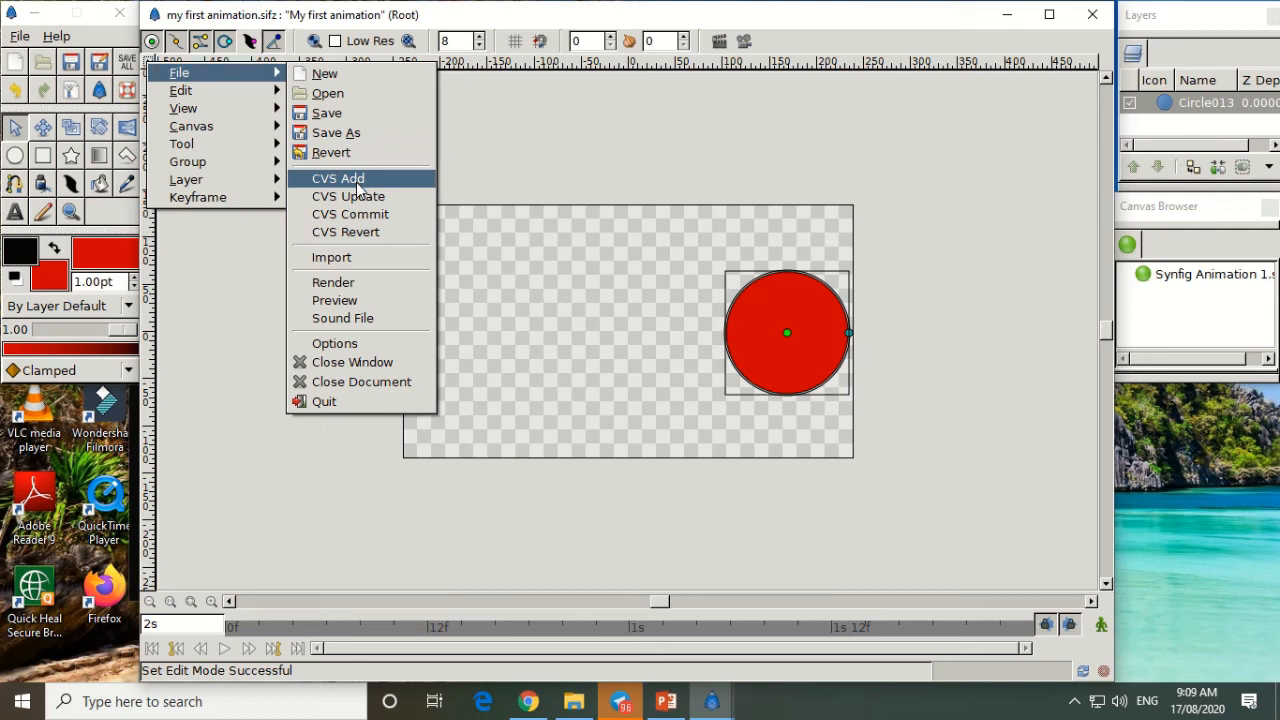
click(362, 282)
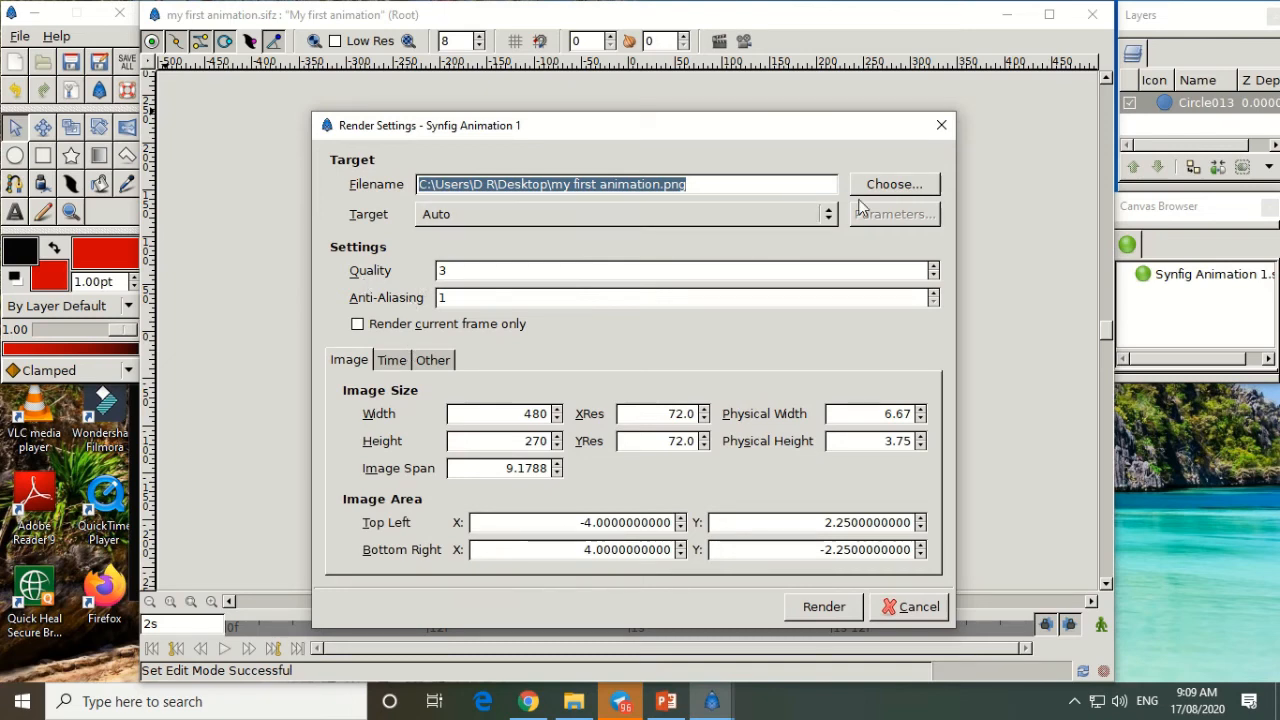
click(755, 227)
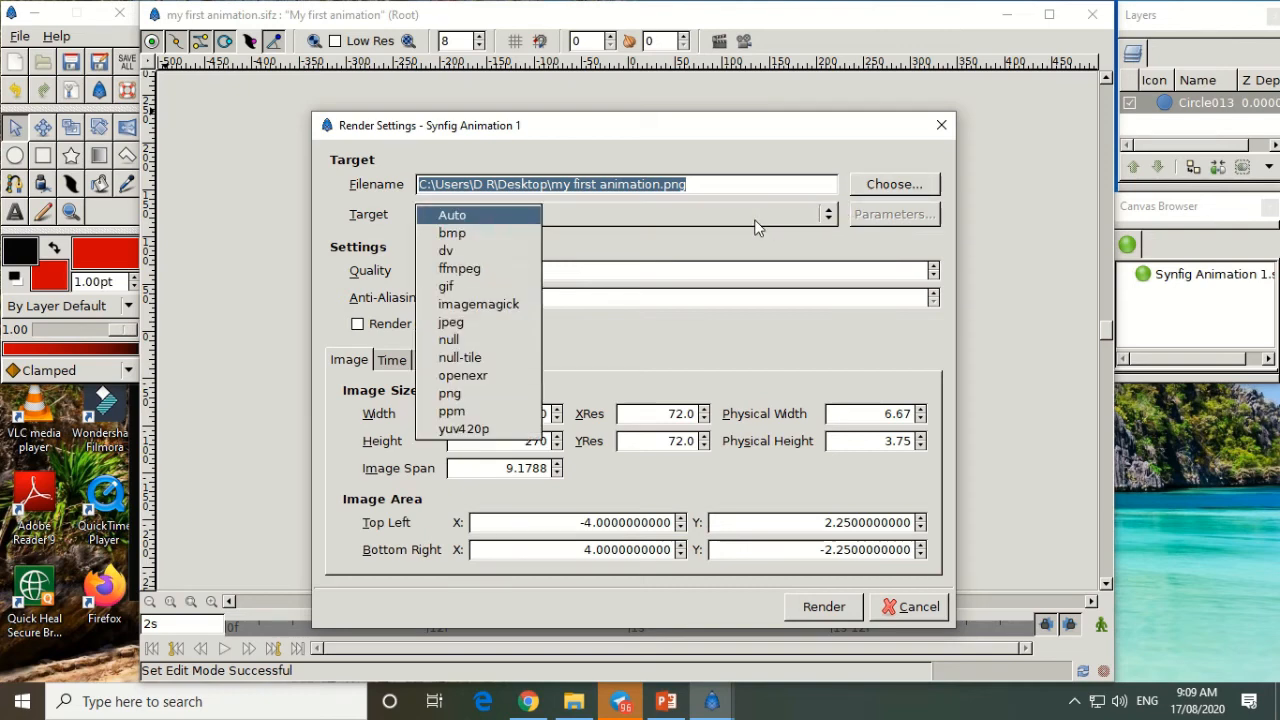
click(490, 286)
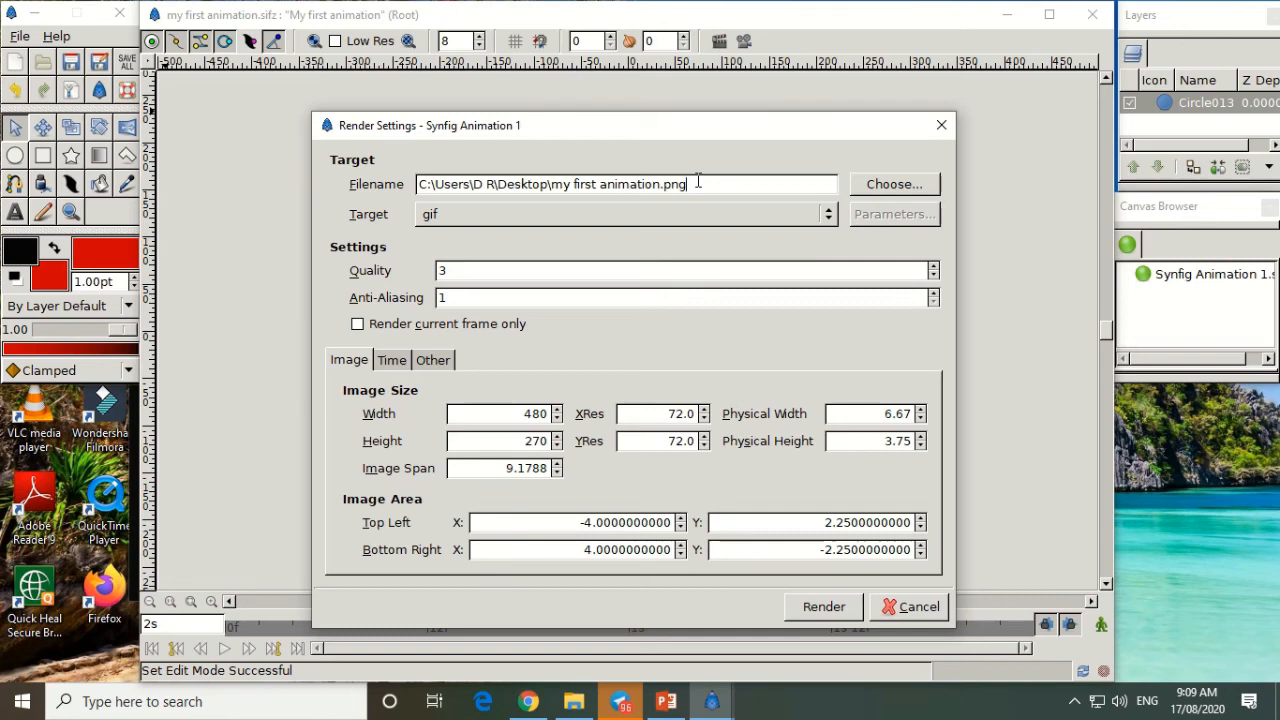
- Change the output filename to "my first animation" without the .png extension and render the animation
key(BackSpace)
key(BackSpace)
key(BackSpace)
key(BackSpace)
key(BackSpace)
text(7)
click(824, 607)
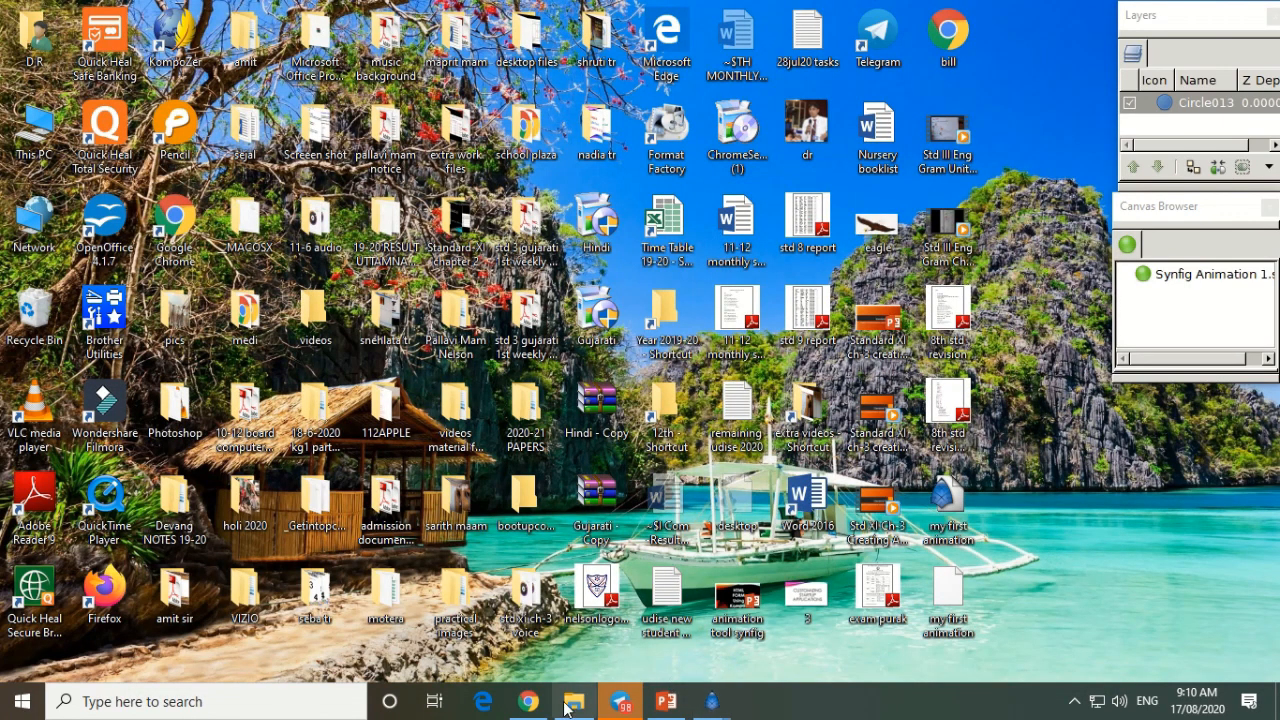
- Switch to Chrome and open the rendered "my first animation" file from the desktop in the new-tab window
click(528, 710)
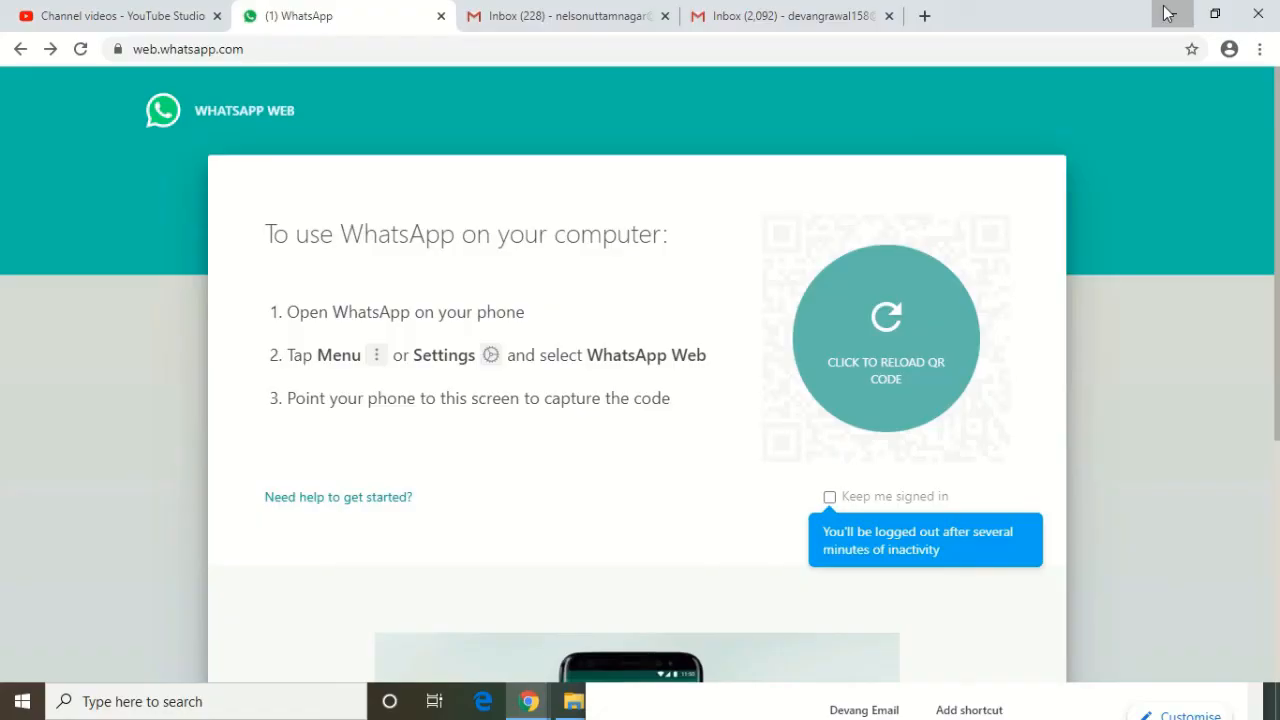
click(1166, 14)
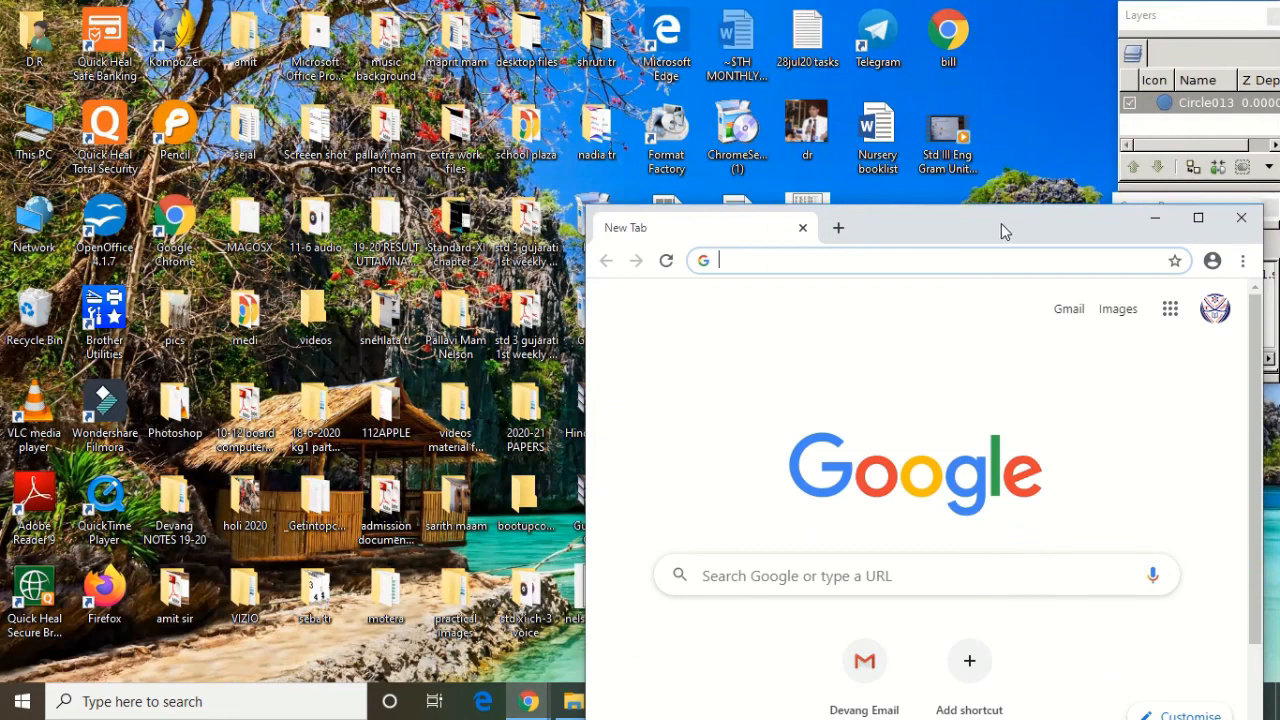
drag(1001, 223, 608, 57)
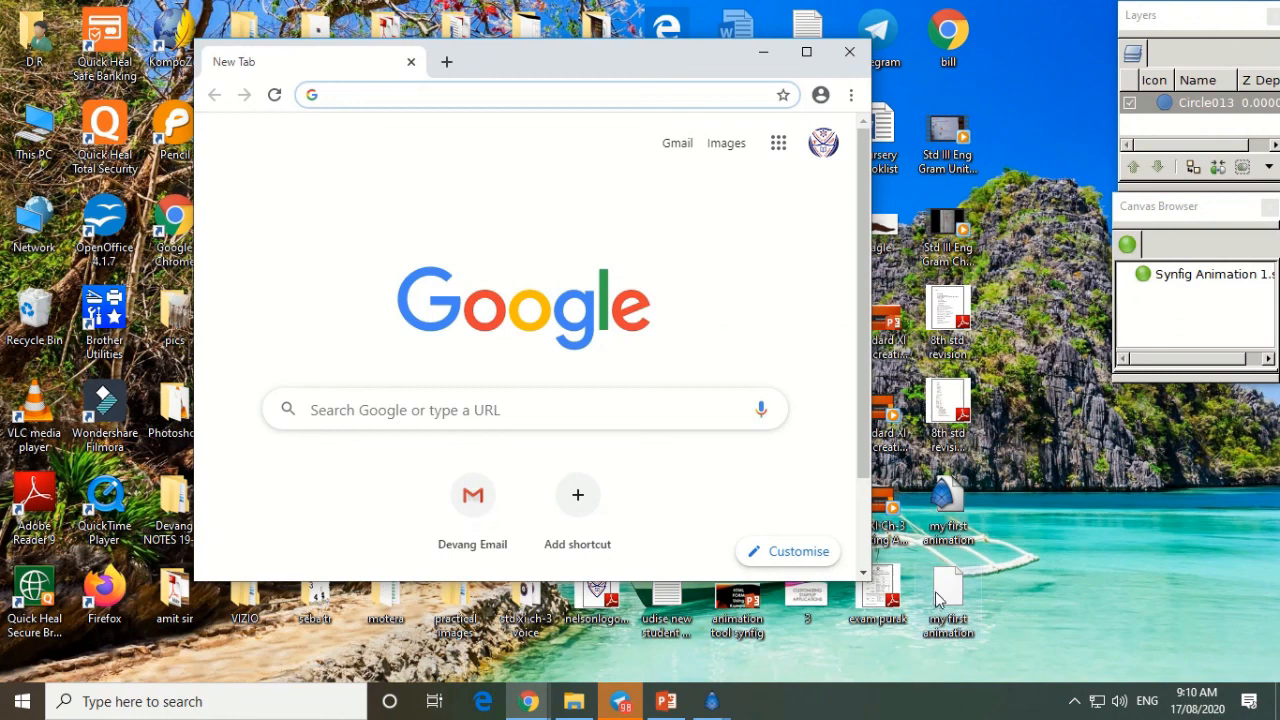
drag(937, 598, 467, 168)
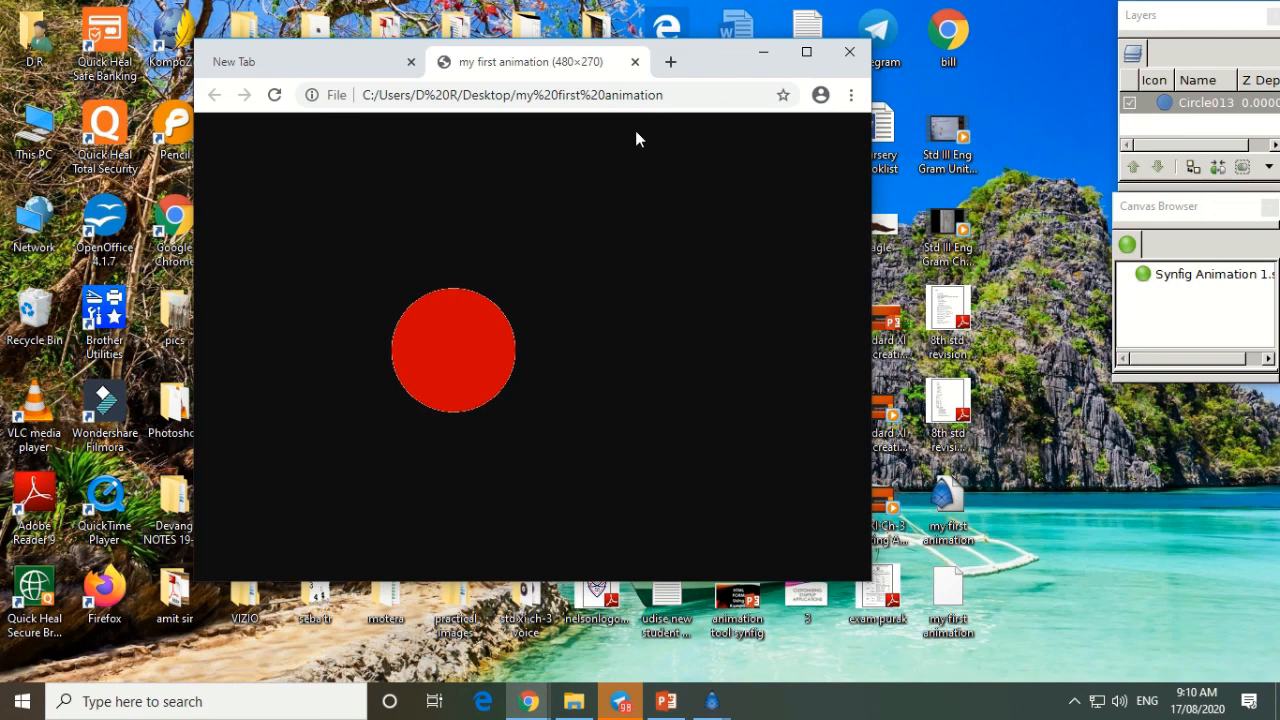